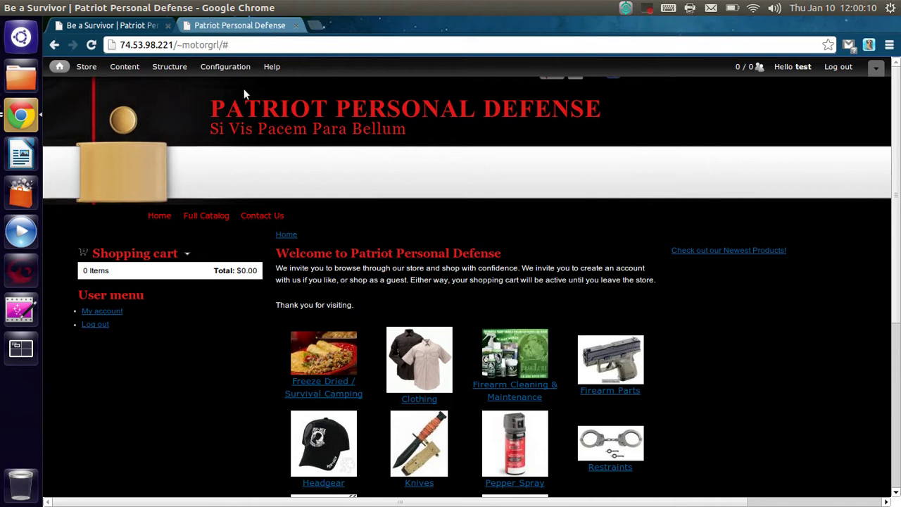
Step: Start a new Product content entry and look over the fields of its blank form
mouse_move(74, 69)
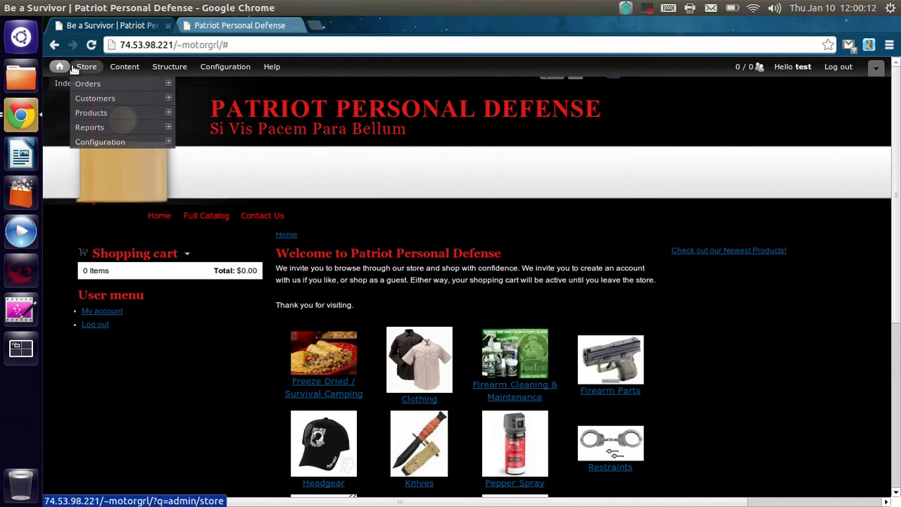
mouse_move(137, 74)
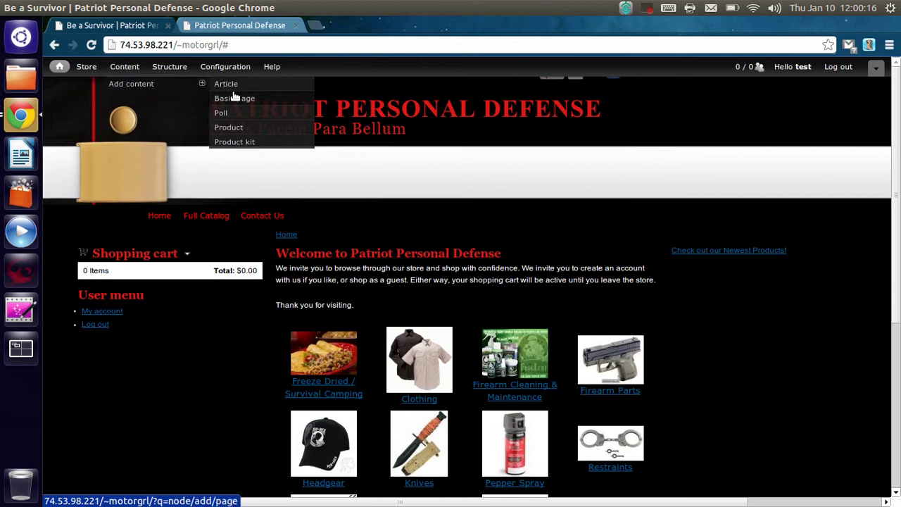
click(238, 128)
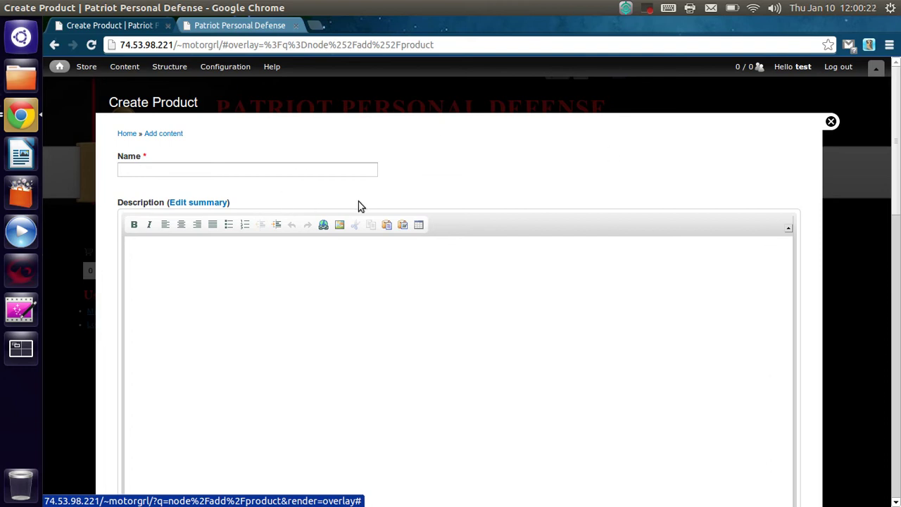
scroll(355, 202, down, 1)
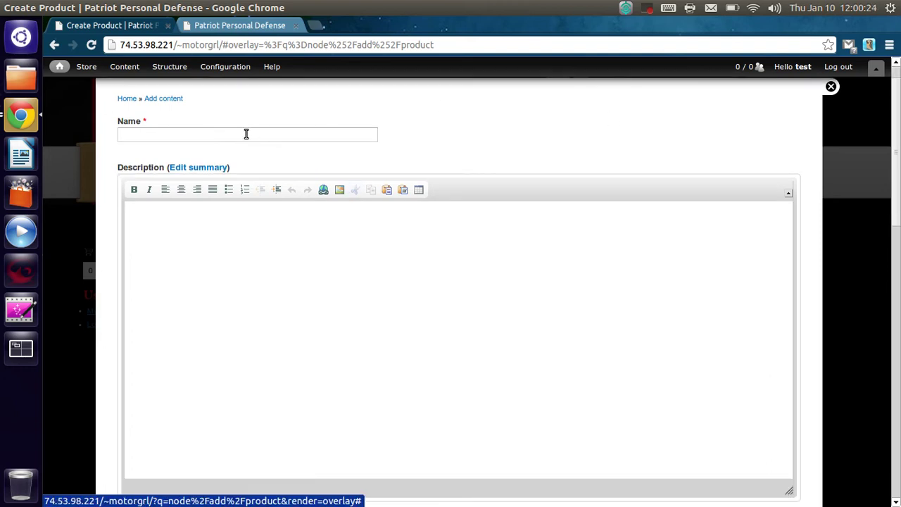
click(247, 134)
click(340, 268)
scroll(343, 274, down, 10)
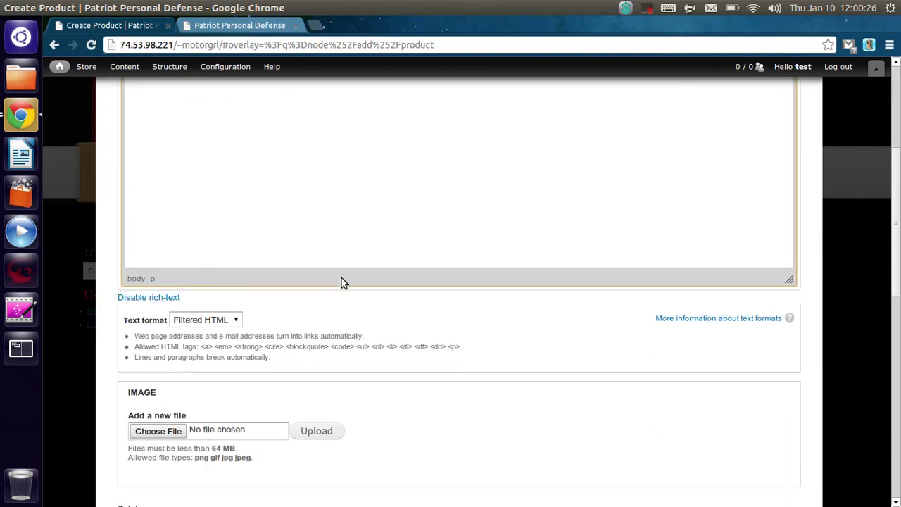
scroll(435, 205, down, 4)
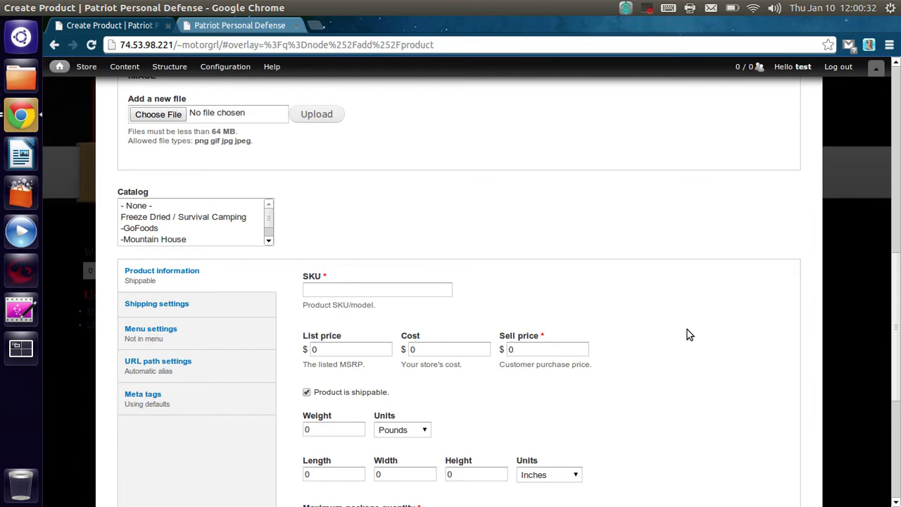
scroll(615, 357, up, 10)
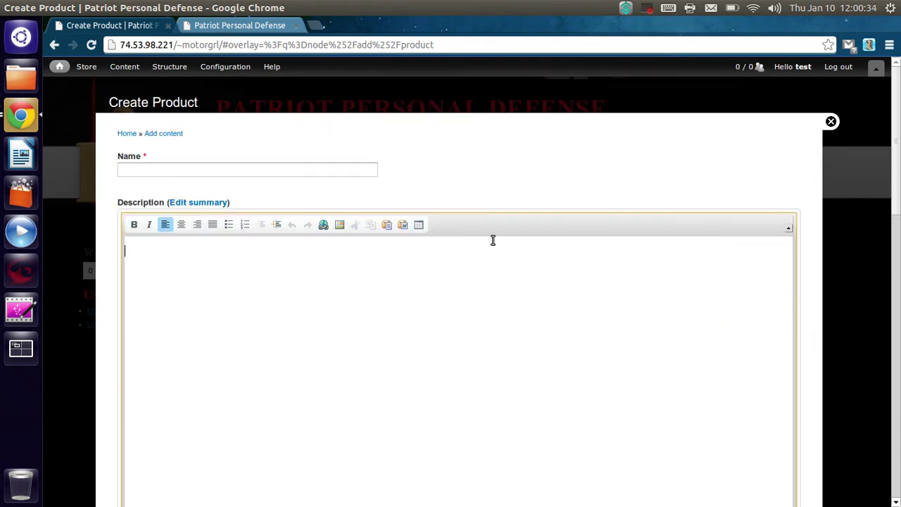
click(258, 27)
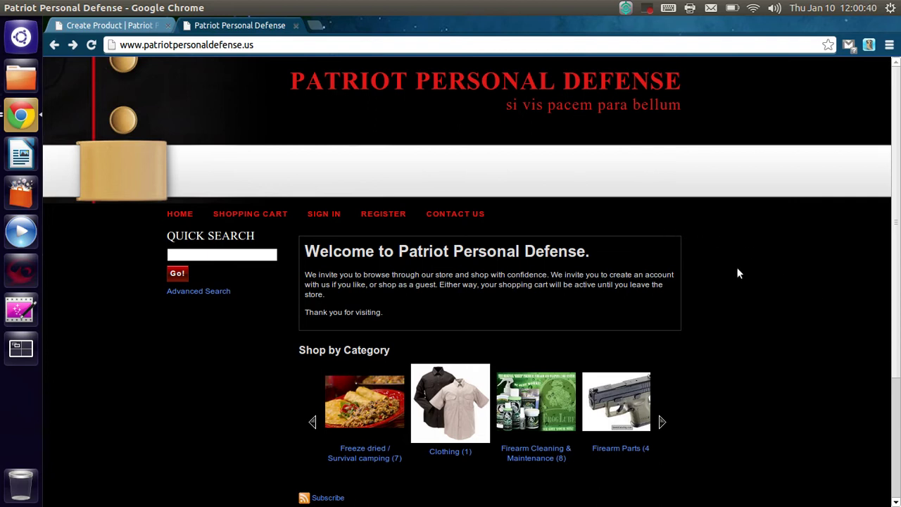
scroll(737, 268, down, 2)
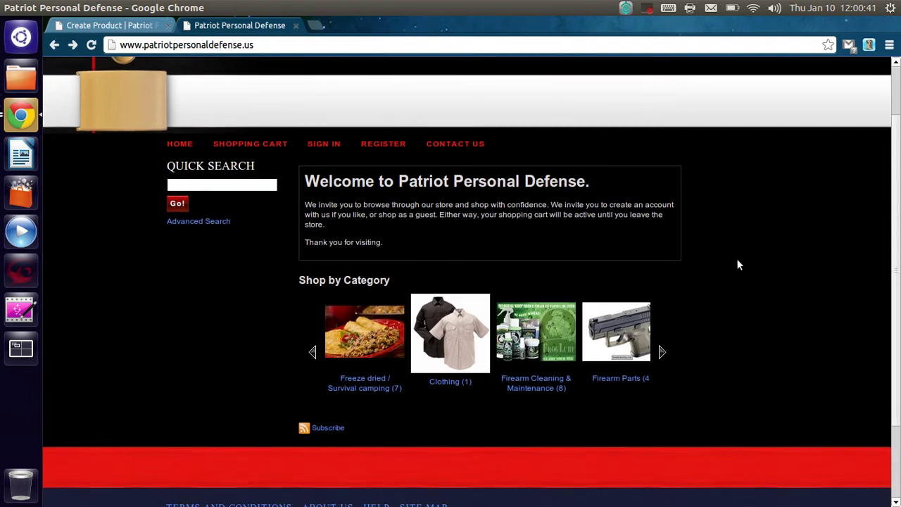
click(541, 384)
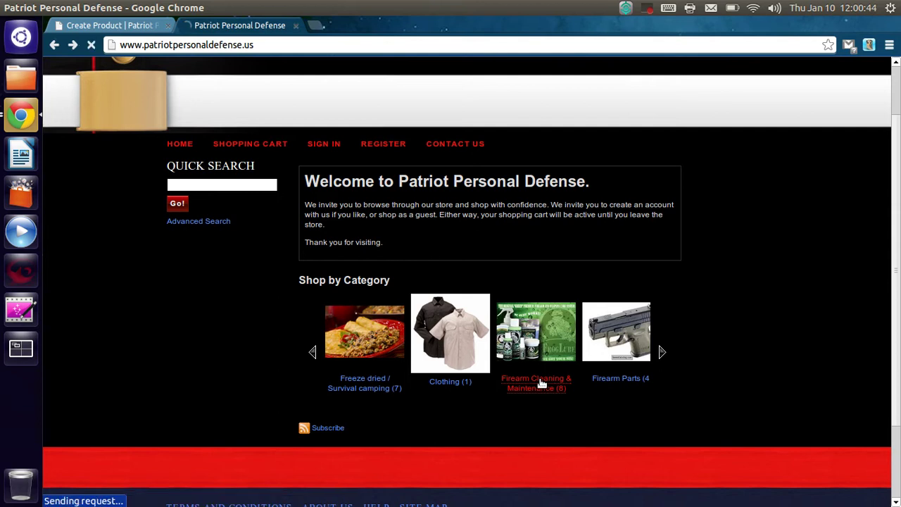
scroll(255, 372, down, 8)
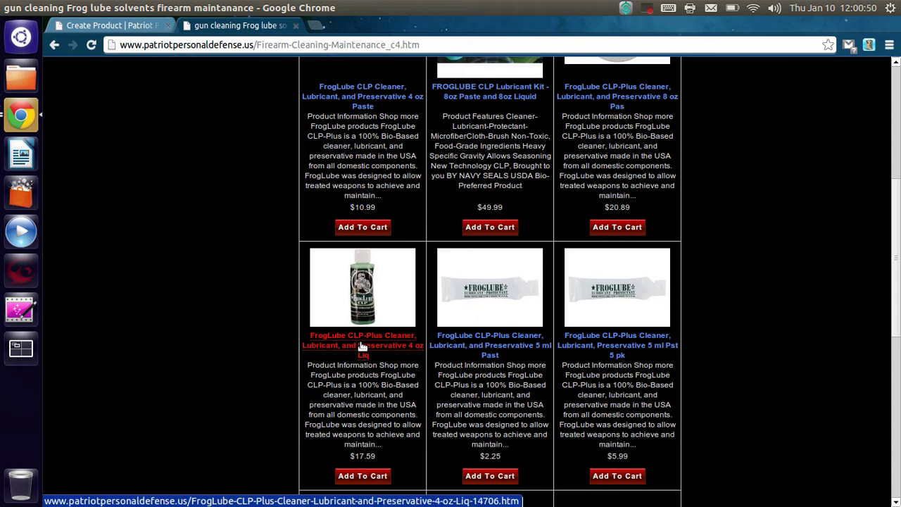
click(360, 345)
scroll(590, 363, down, 2)
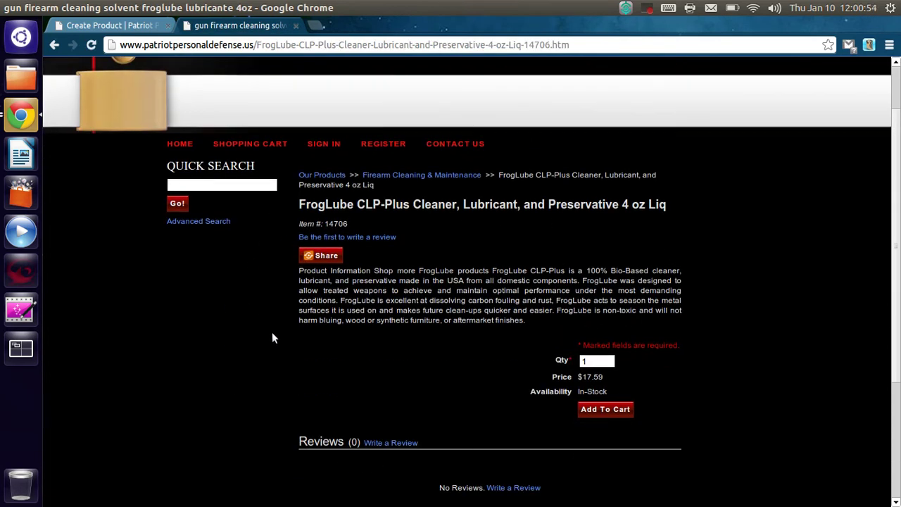
click(54, 46)
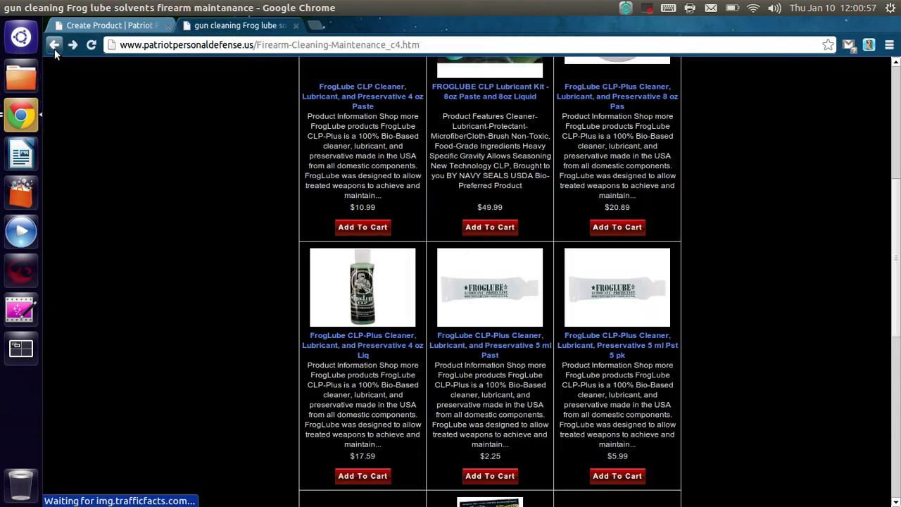
right_click(361, 283)
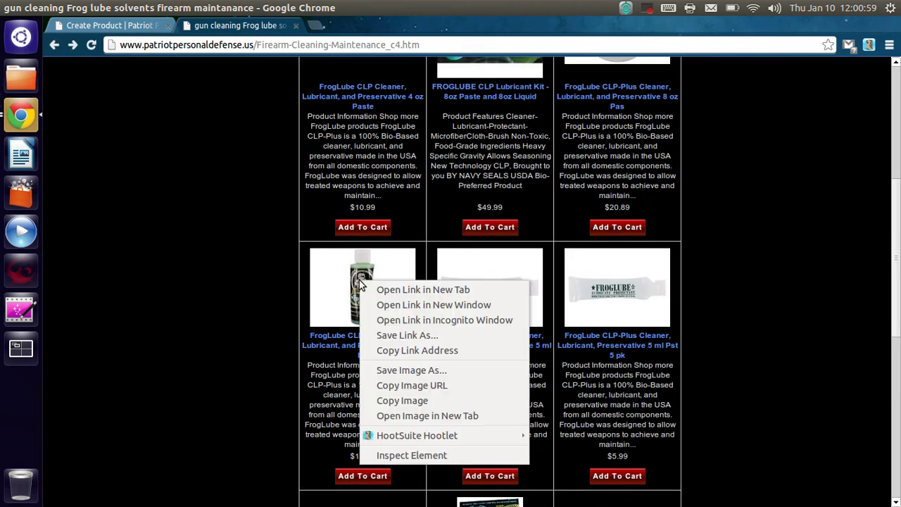
click(415, 370)
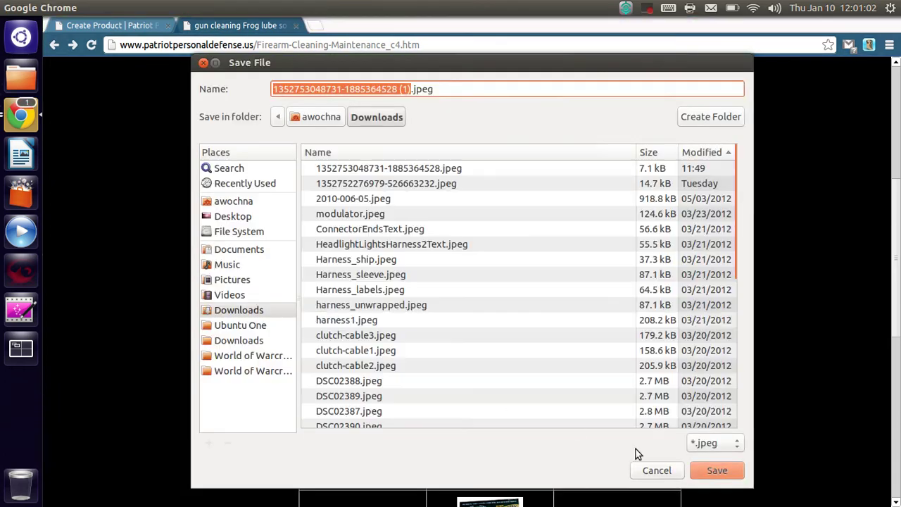
click(718, 469)
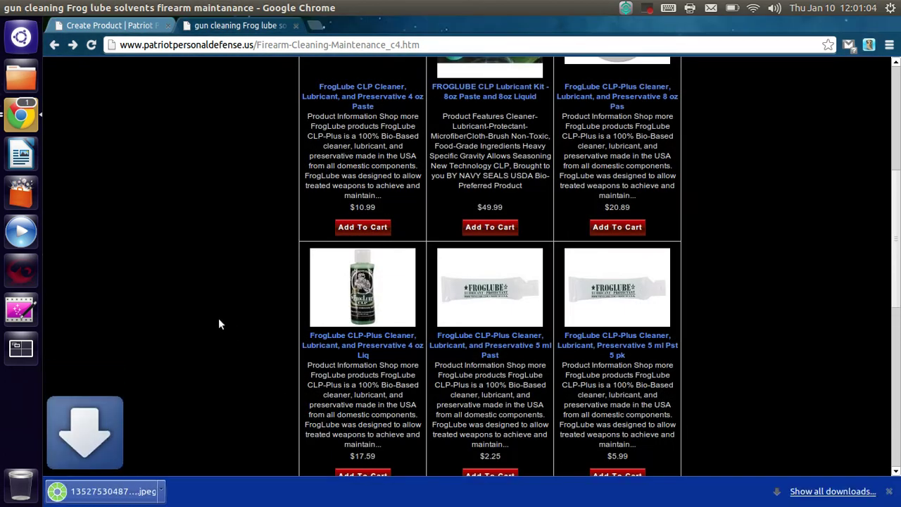
Step: Copy the title FrogLube CLP-Plus Cleaner, Lubricant, and Preservative 4 oz Liq from its product page into the new product's Name
click(331, 338)
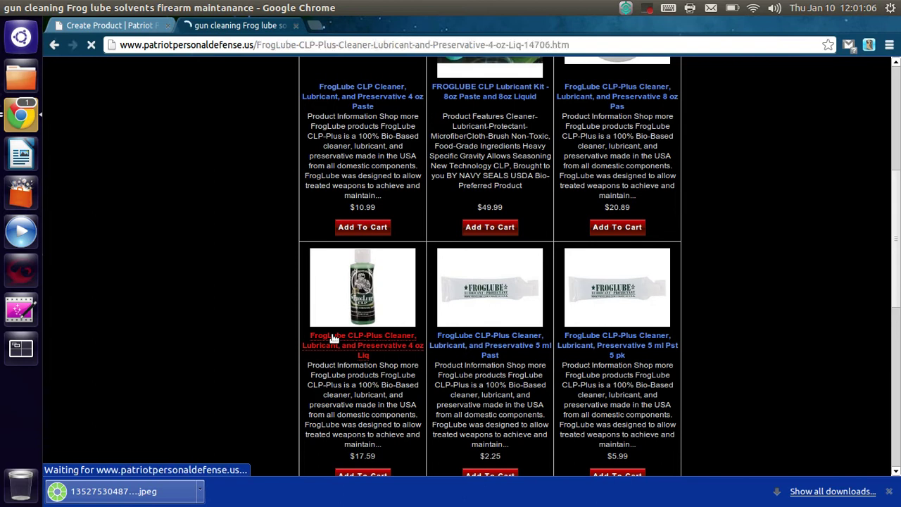
scroll(645, 322, down, 1)
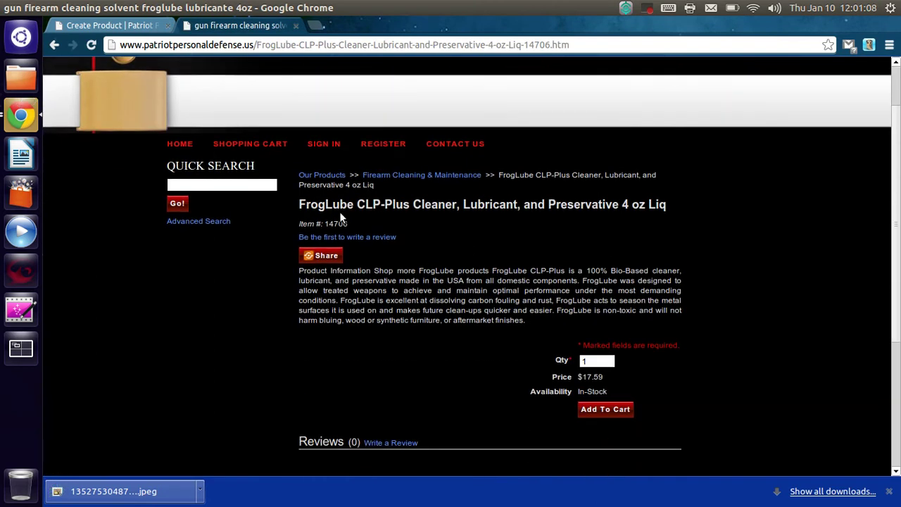
drag(301, 204, 666, 205)
key(ctrl+c)
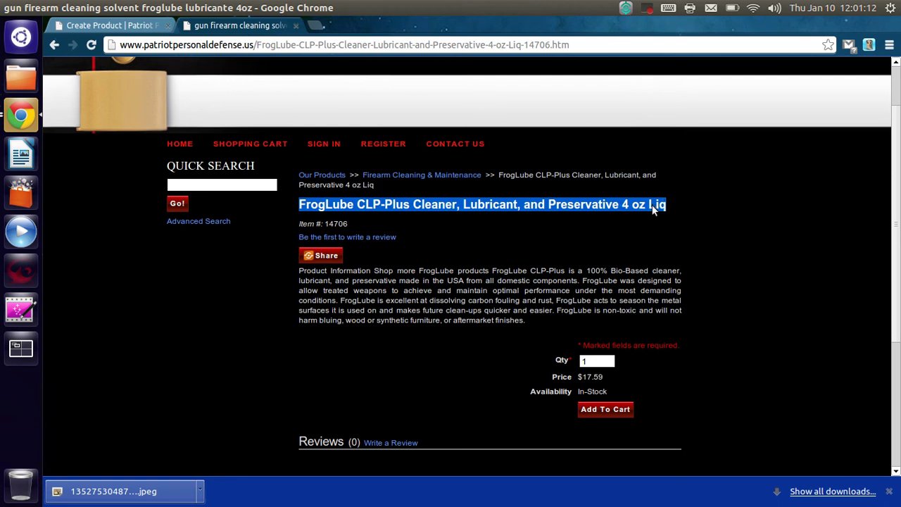
right_click(653, 213)
click(605, 208)
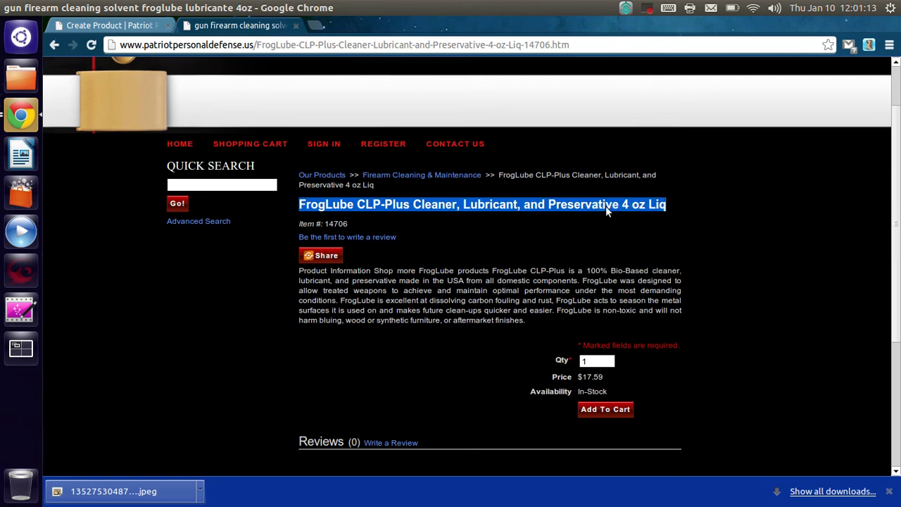
click(110, 25)
right_click(275, 171)
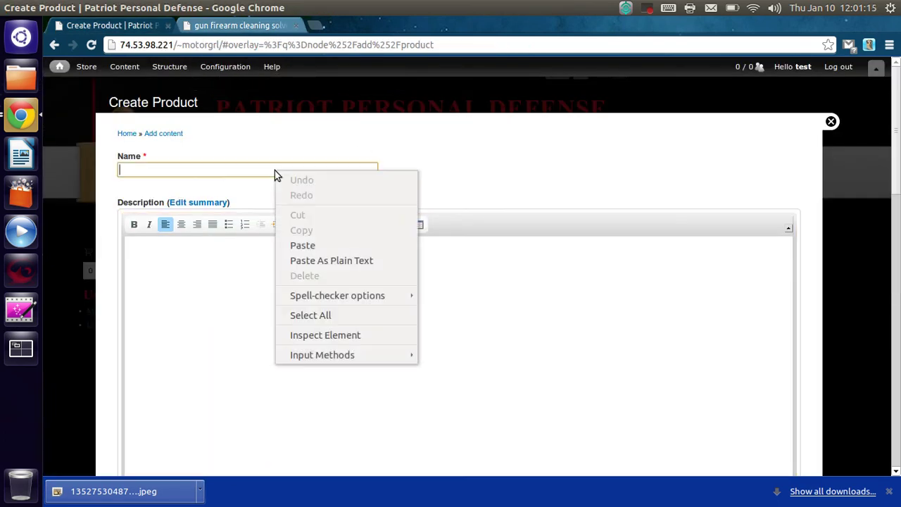
click(341, 243)
Step: Copy the live product's description text from "FrogLube CLP-Plus is a 100% Bio-Based cleaner" through "aftermarket finishes."
click(242, 26)
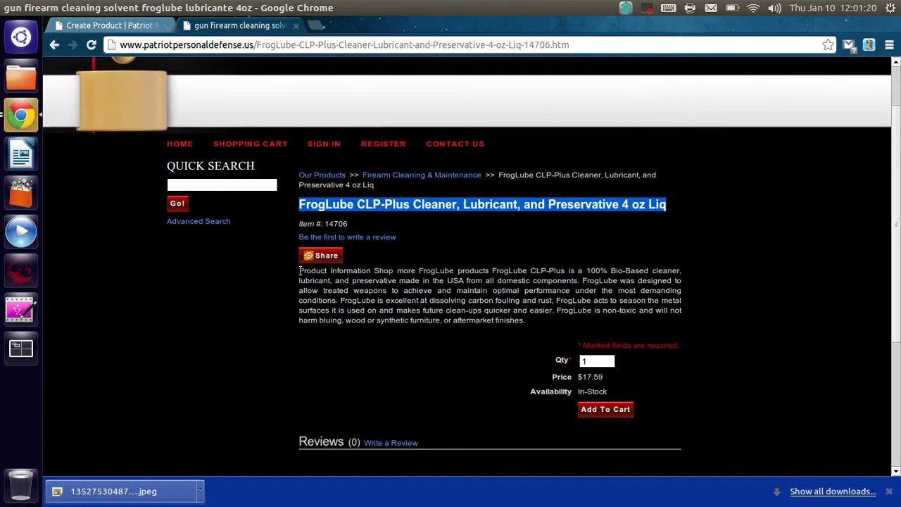
drag(300, 270, 539, 321)
right_click(519, 289)
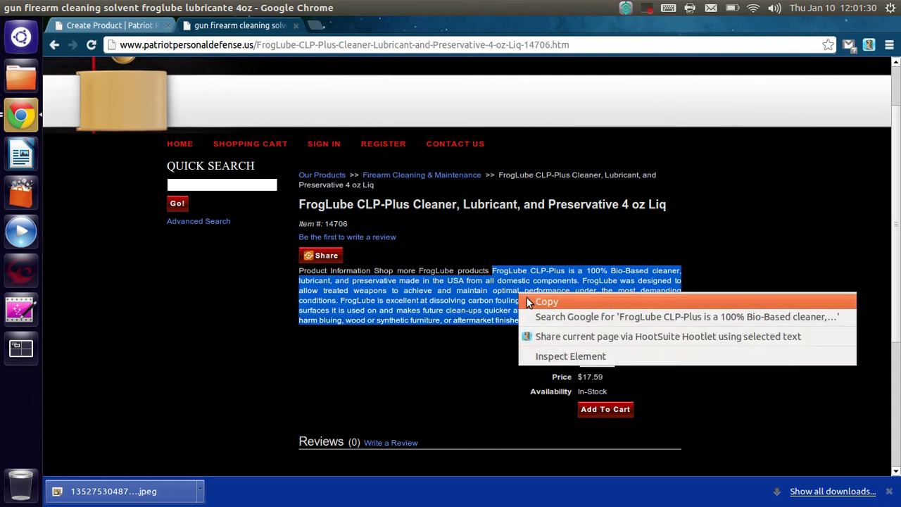
click(527, 299)
Step: Paste the copied FrogLube text into the Description of the new product form
click(125, 32)
click(396, 291)
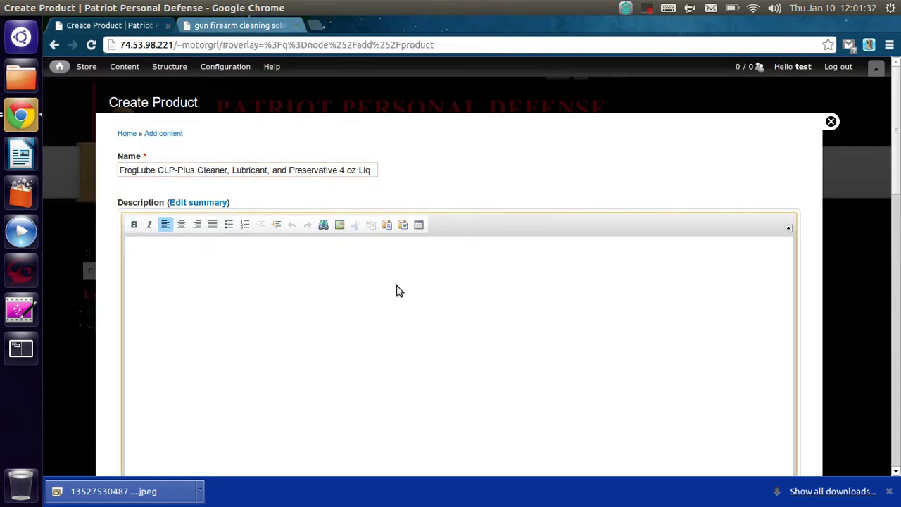
scroll(392, 280, down, 1)
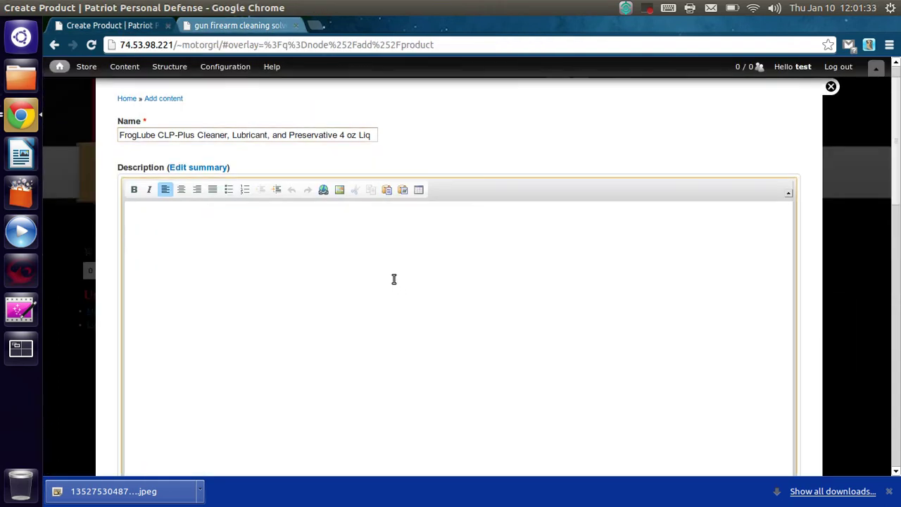
right_click(262, 269)
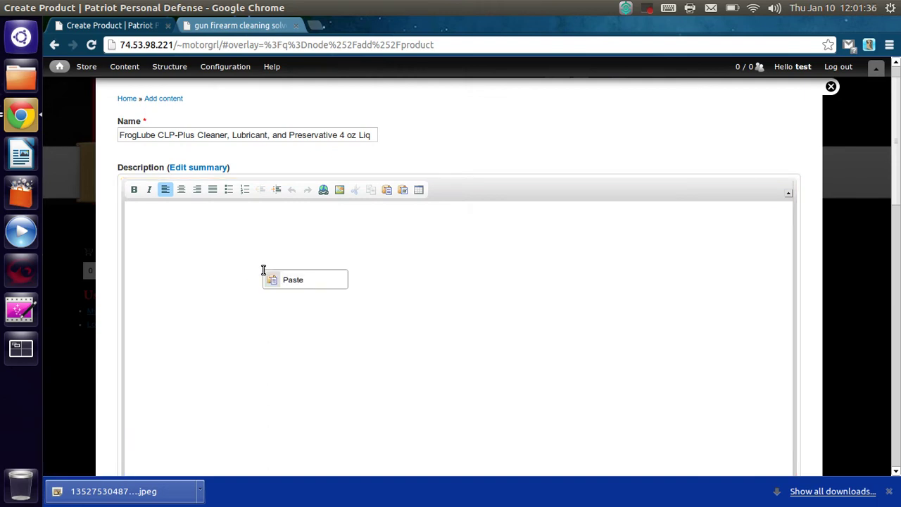
click(299, 282)
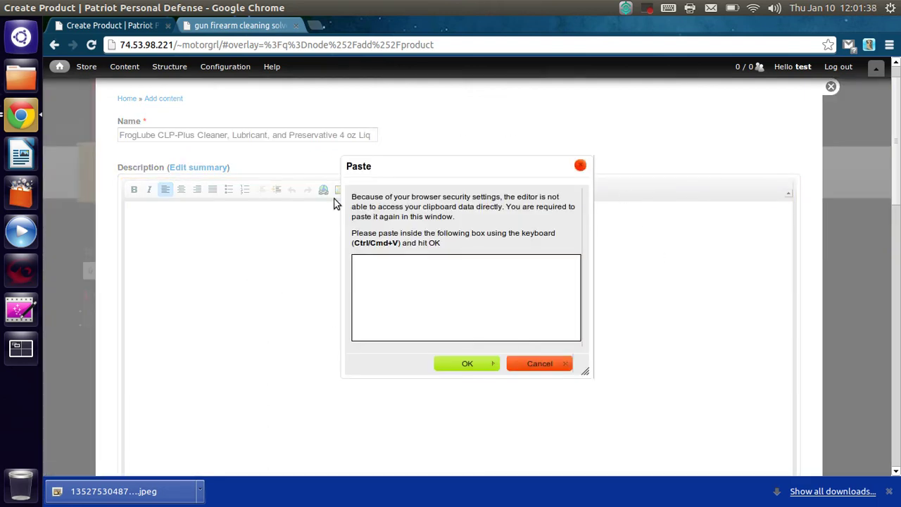
right_click(455, 292)
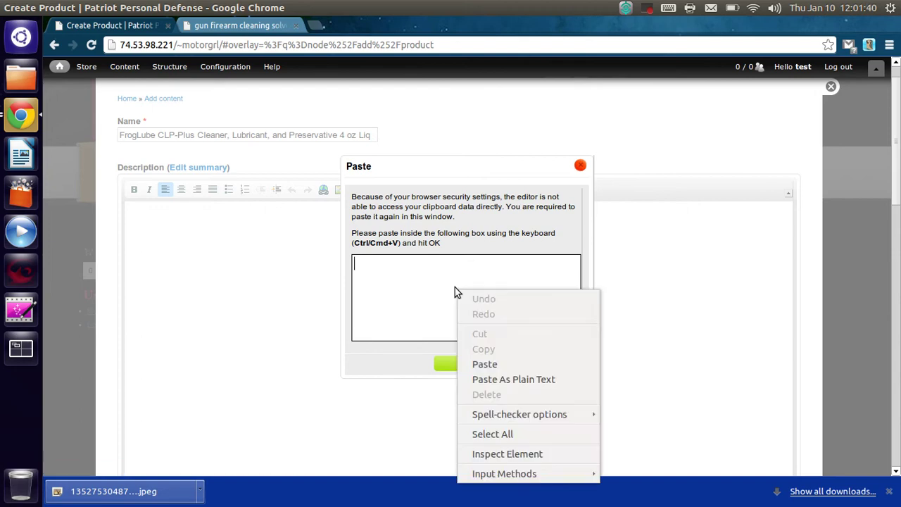
click(493, 364)
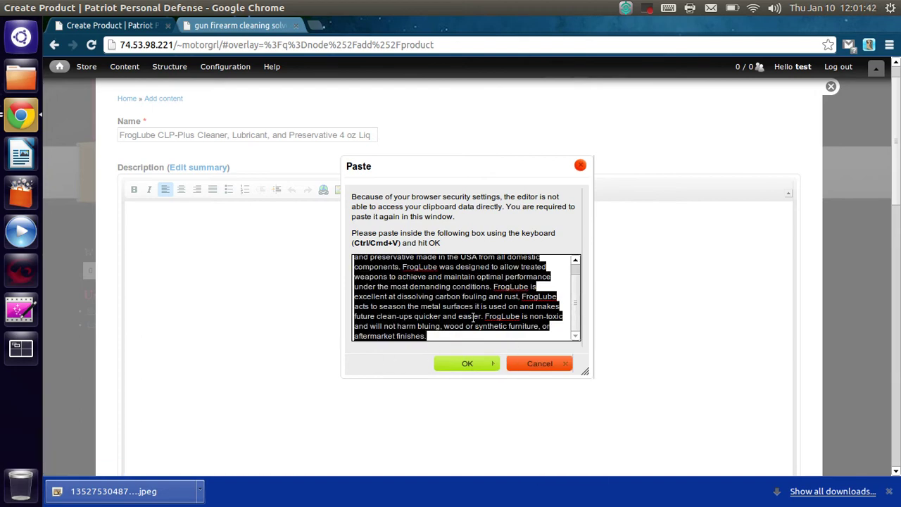
scroll(479, 315, up, 2)
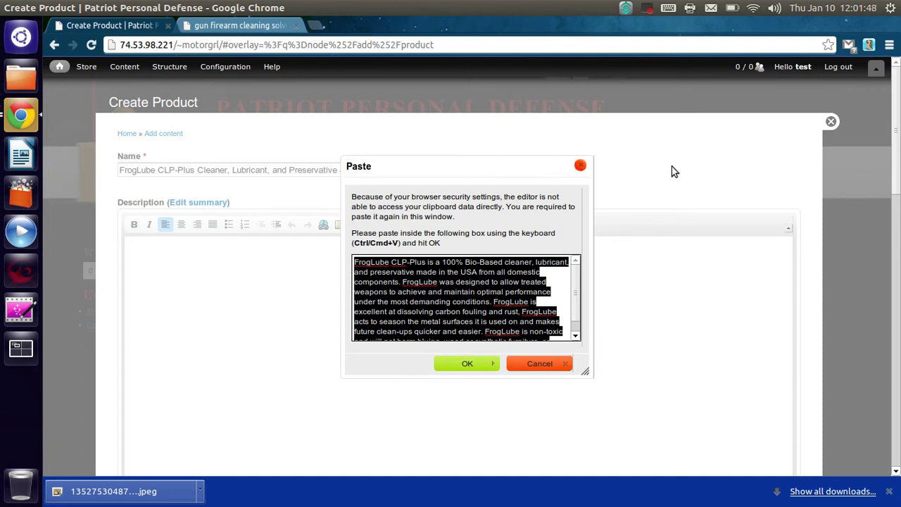
click(468, 364)
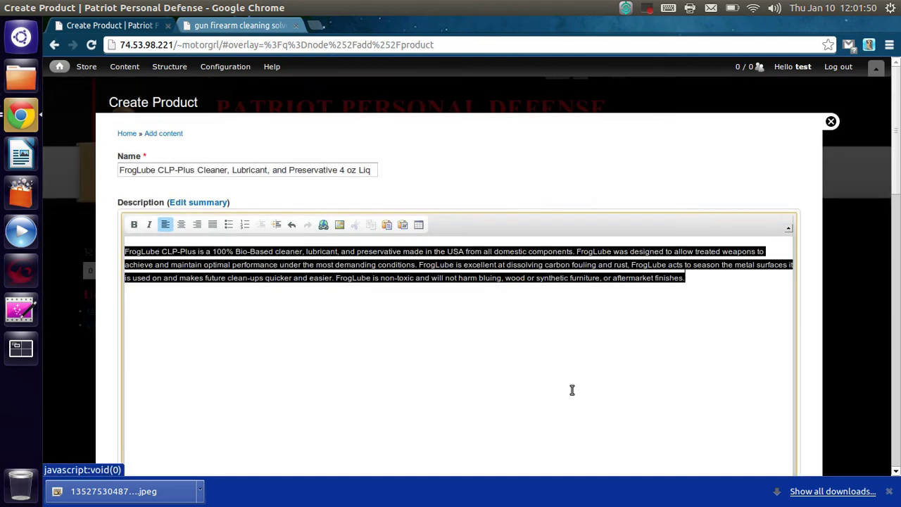
scroll(575, 386, down, 3)
scroll(577, 381, down, 4)
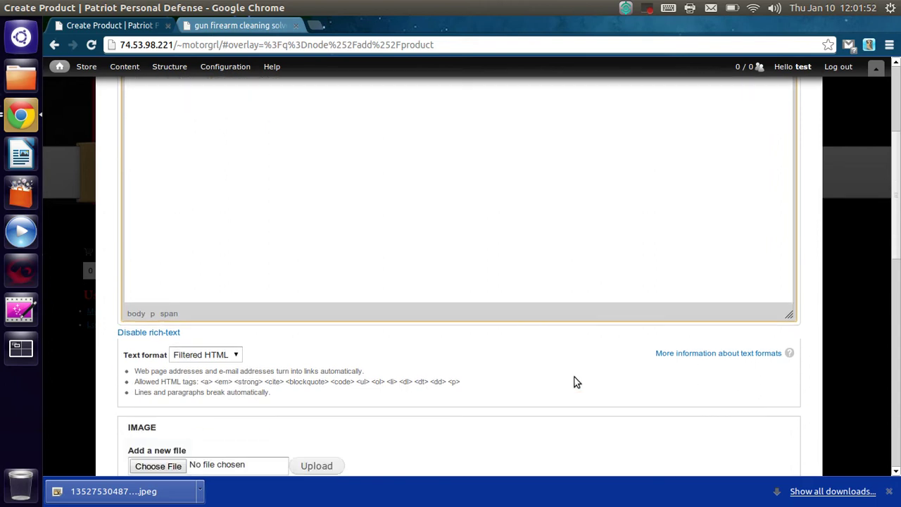
scroll(572, 381, down, 4)
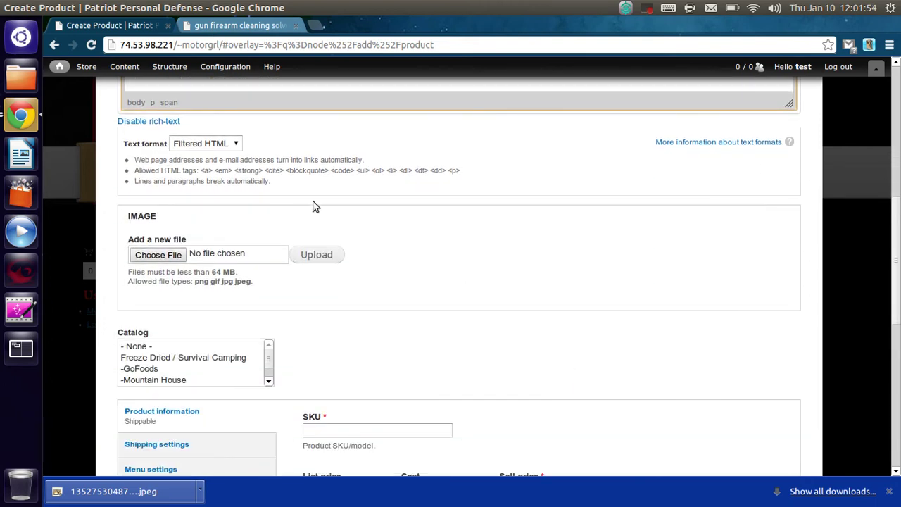
click(174, 256)
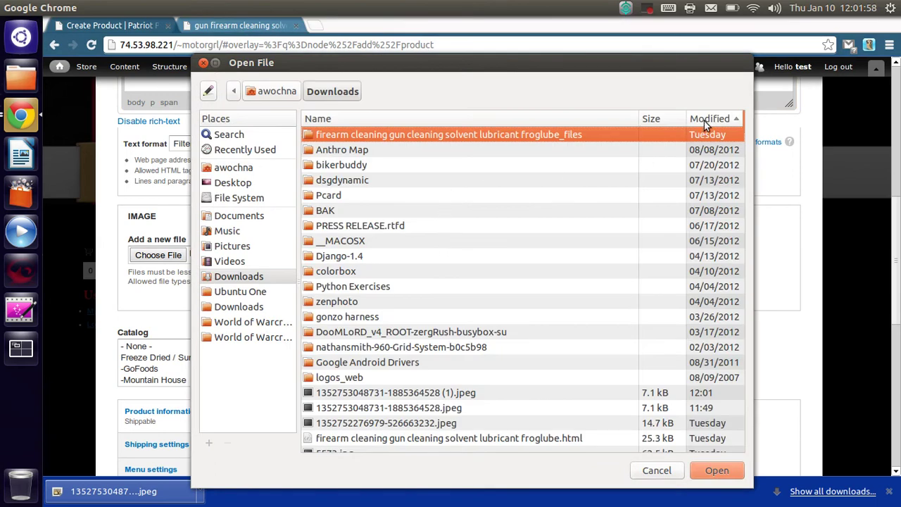
double_click(424, 409)
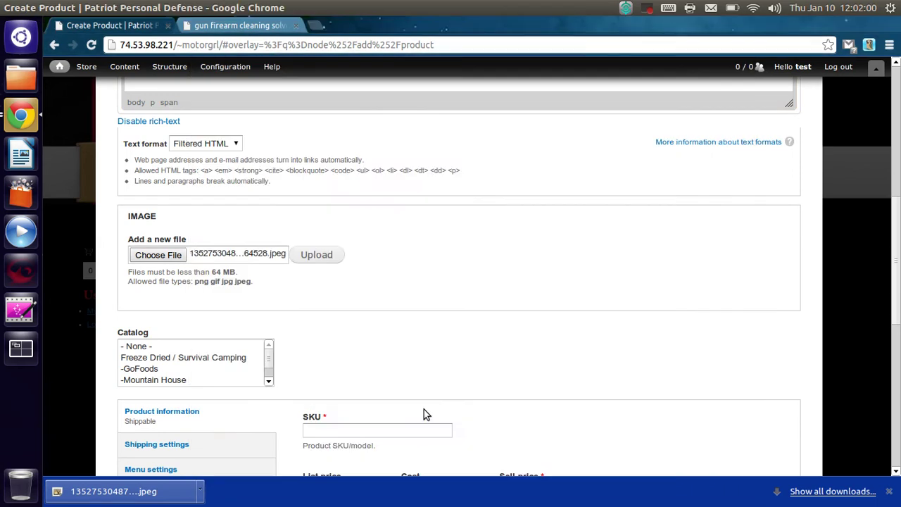
click(328, 255)
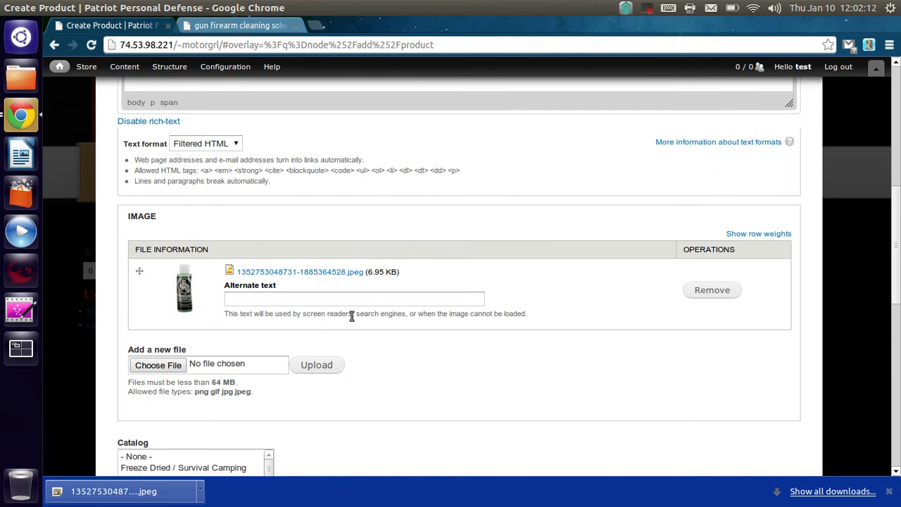
Step: Copy the product's name, FrogLube CLP-Plus Cleaner, Lubricant, and Preservative 4 oz Liq, into the uploaded image's alternate text
click(330, 301)
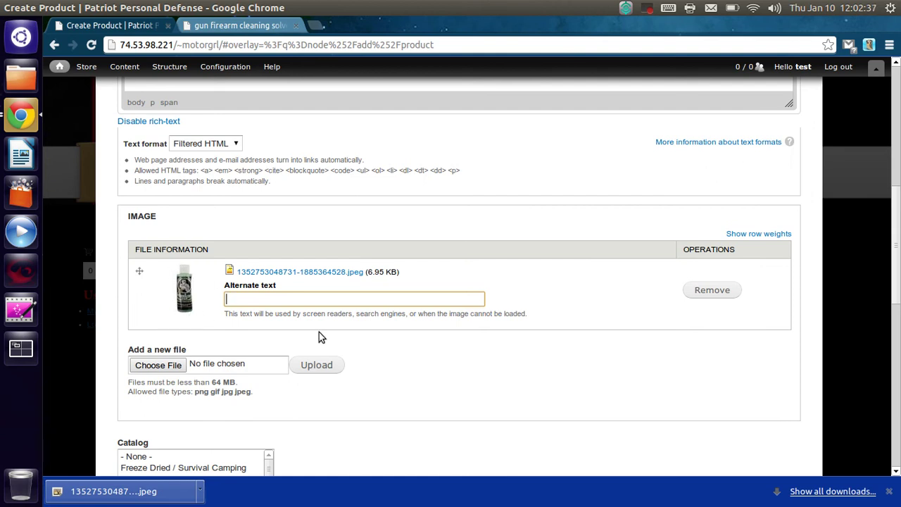
scroll(441, 368, up, 10)
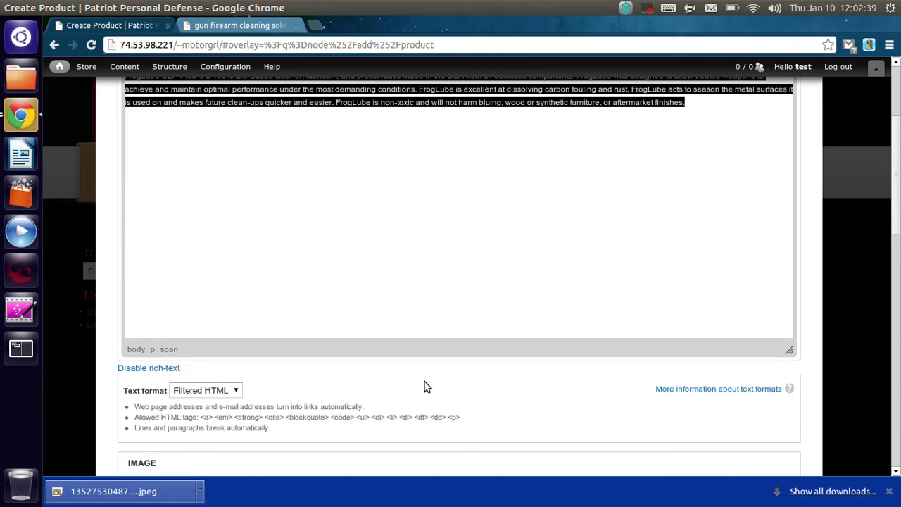
scroll(425, 380, up, 1)
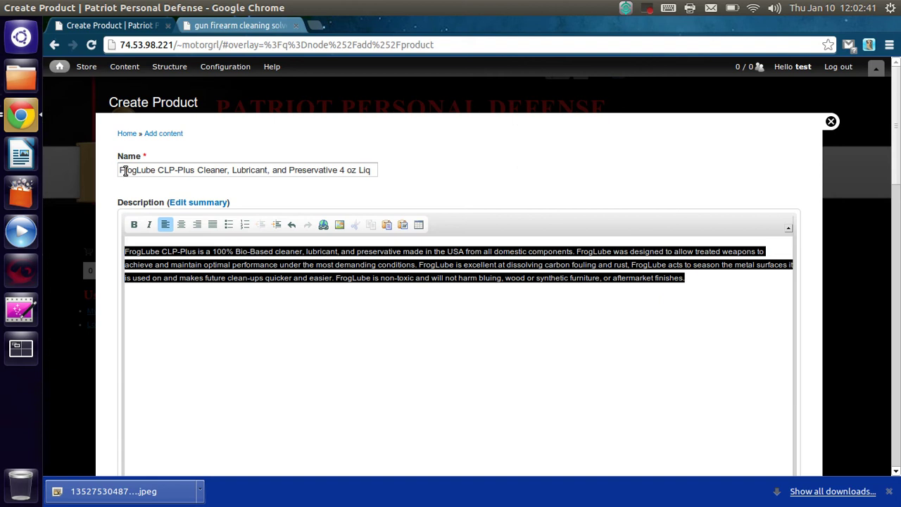
drag(121, 170, 399, 173)
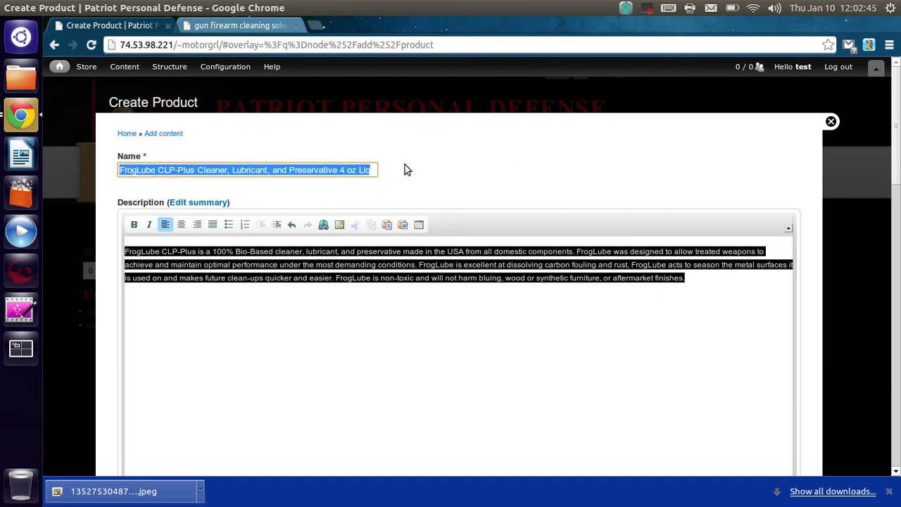
scroll(445, 176, down, 5)
scroll(448, 175, down, 3)
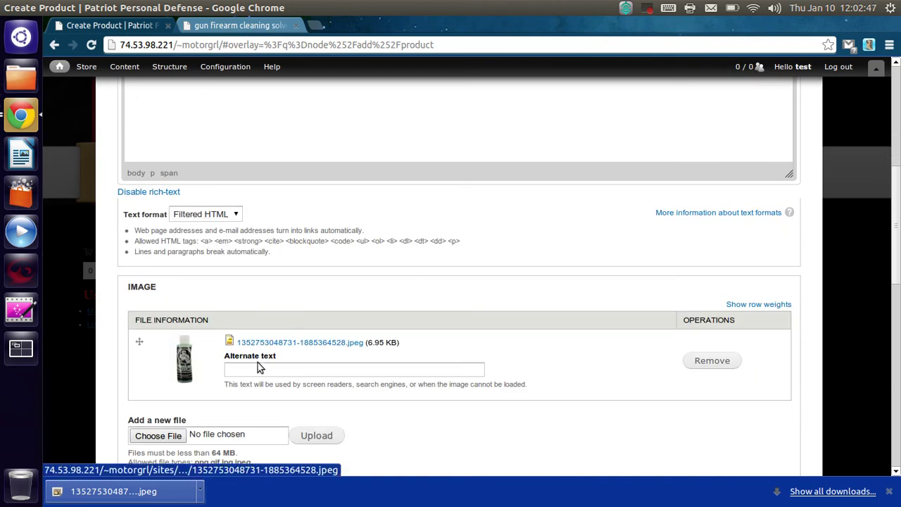
click(261, 369)
right_click(262, 370)
click(287, 250)
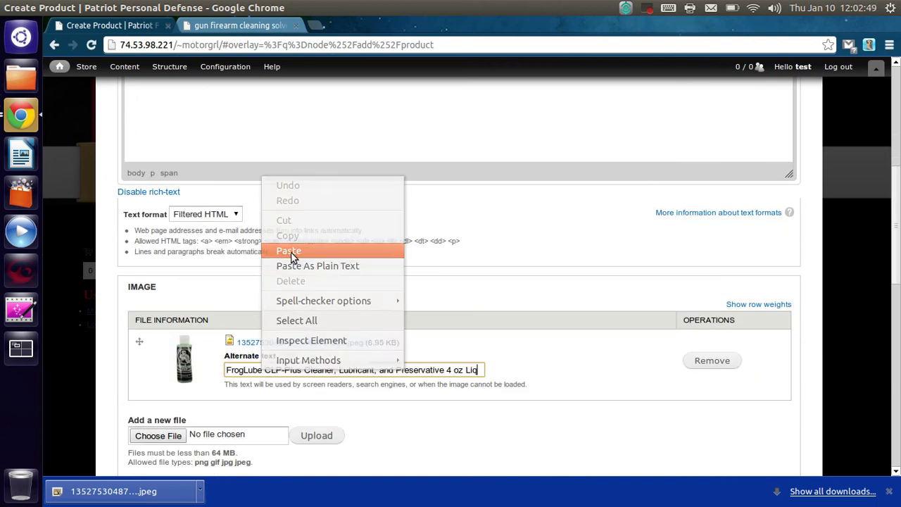
click(226, 372)
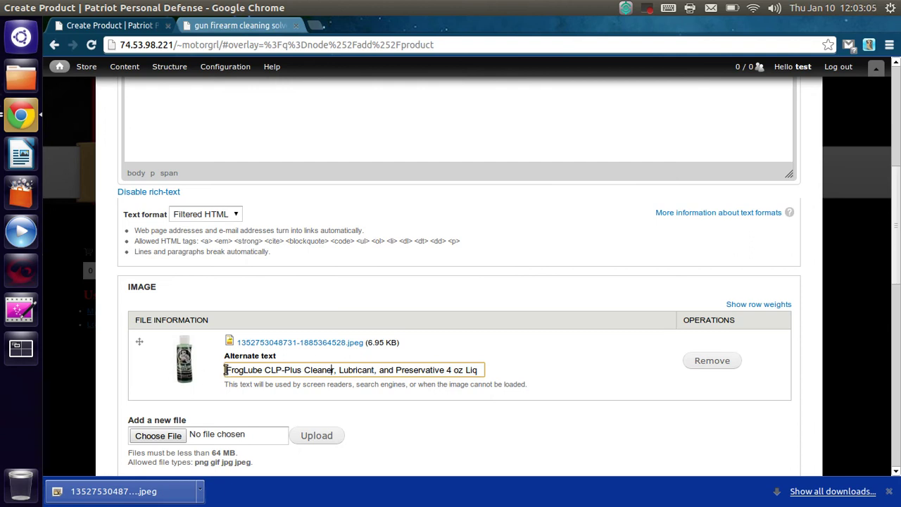
drag(225, 369, 262, 371)
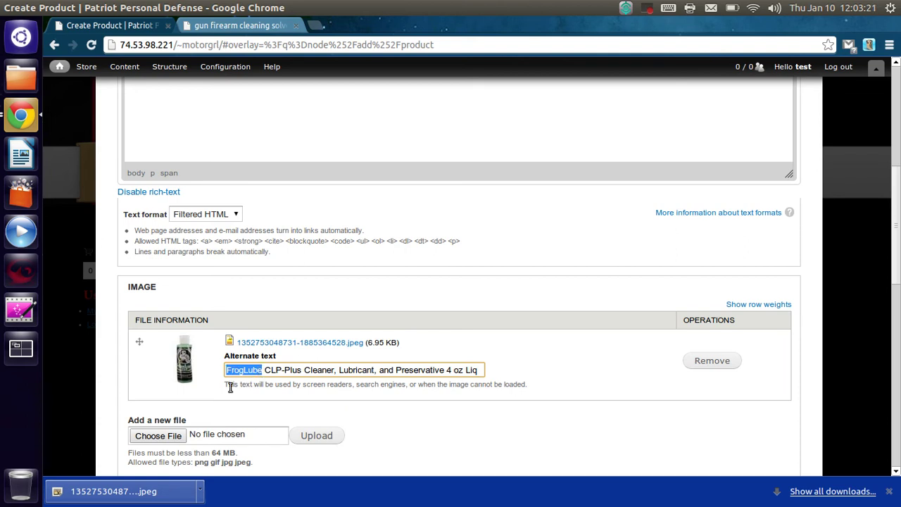
click(610, 366)
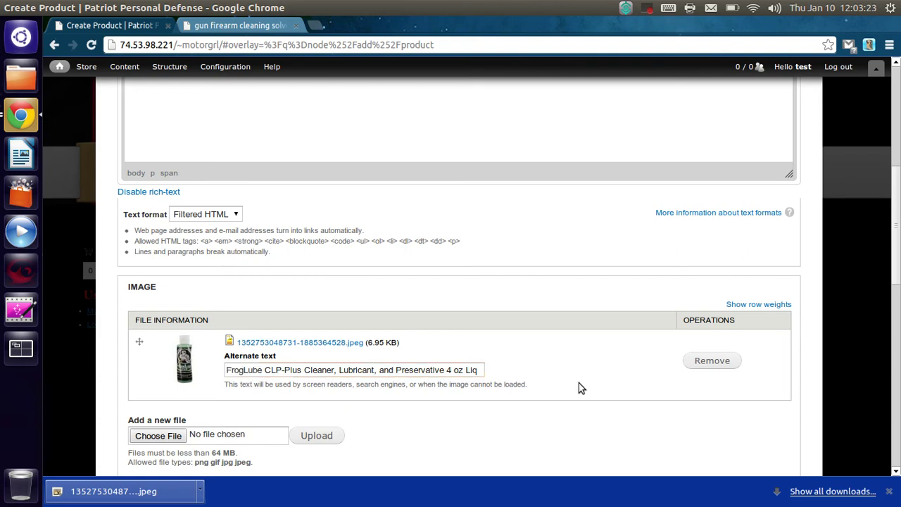
Step: Assign the new product to the Firearm Cleaning & Maintenance category in the catalog
scroll(570, 383, down, 1)
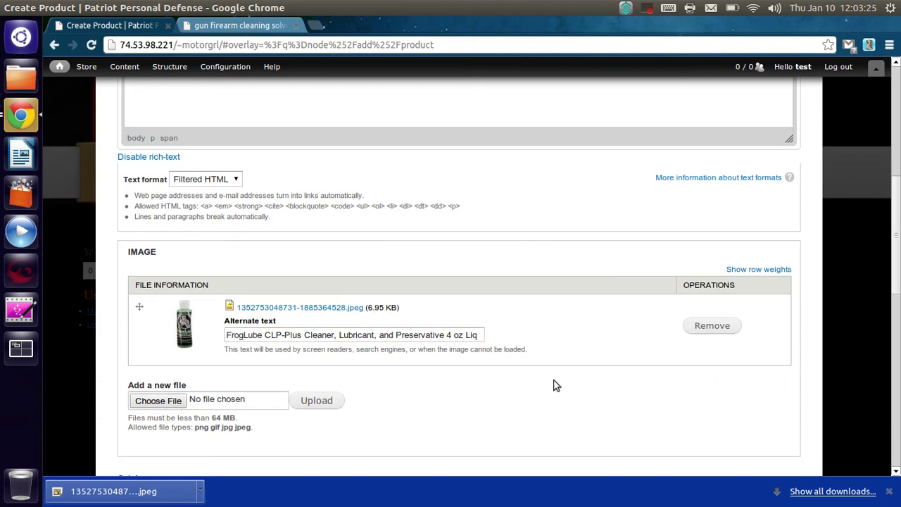
scroll(578, 368, down, 2)
scroll(578, 372, down, 3)
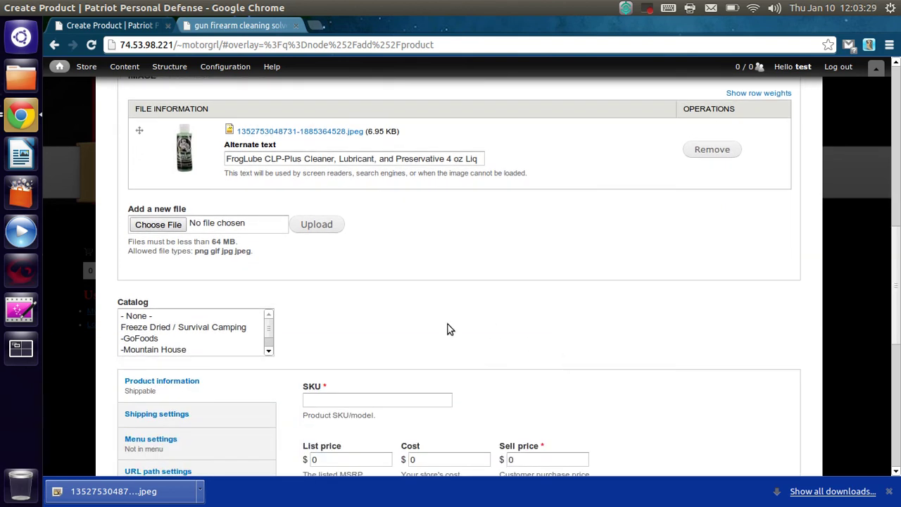
scroll(197, 336, down, 2)
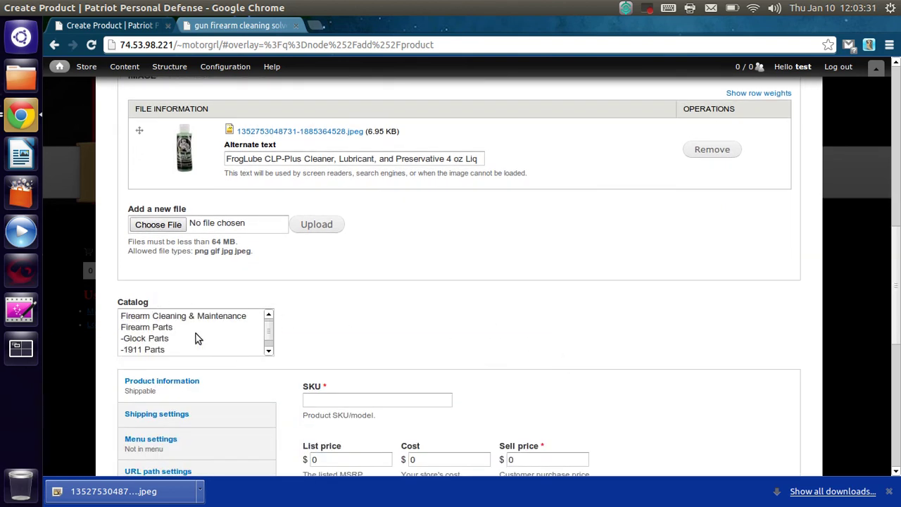
scroll(197, 339, down, 4)
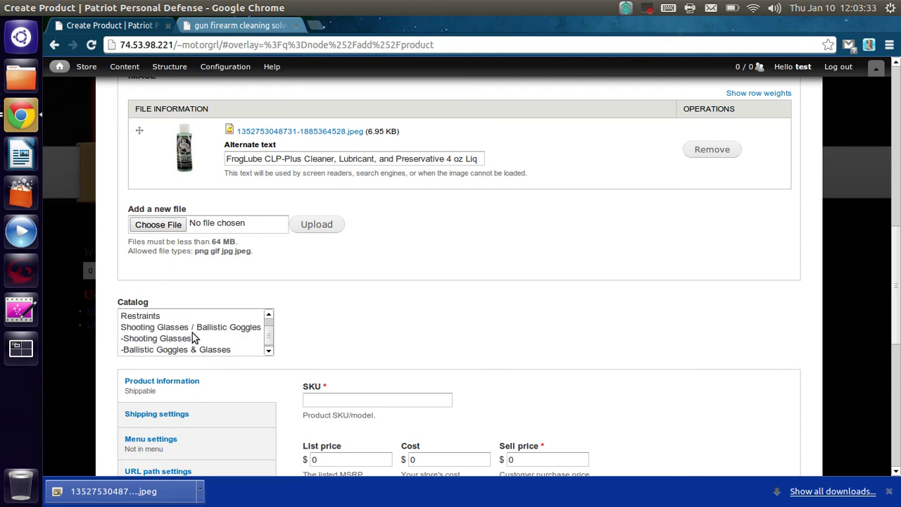
scroll(213, 338, up, 3)
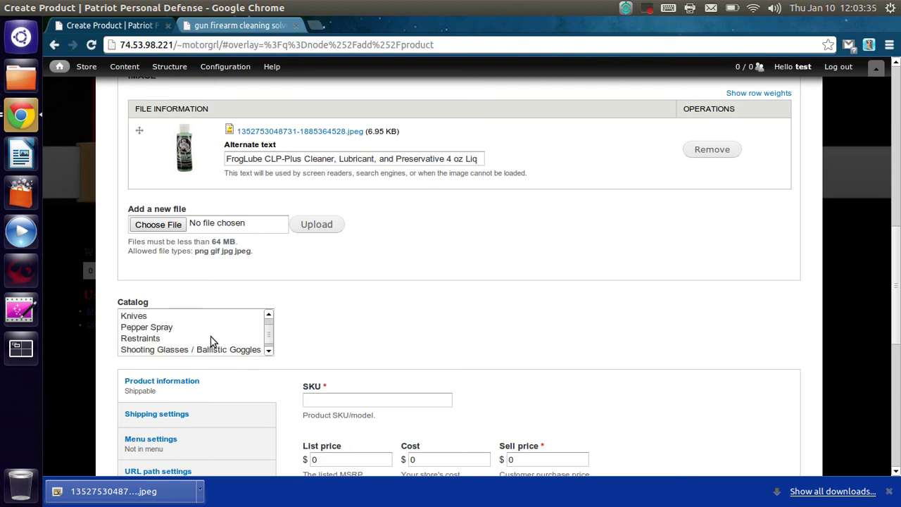
scroll(212, 343, up, 4)
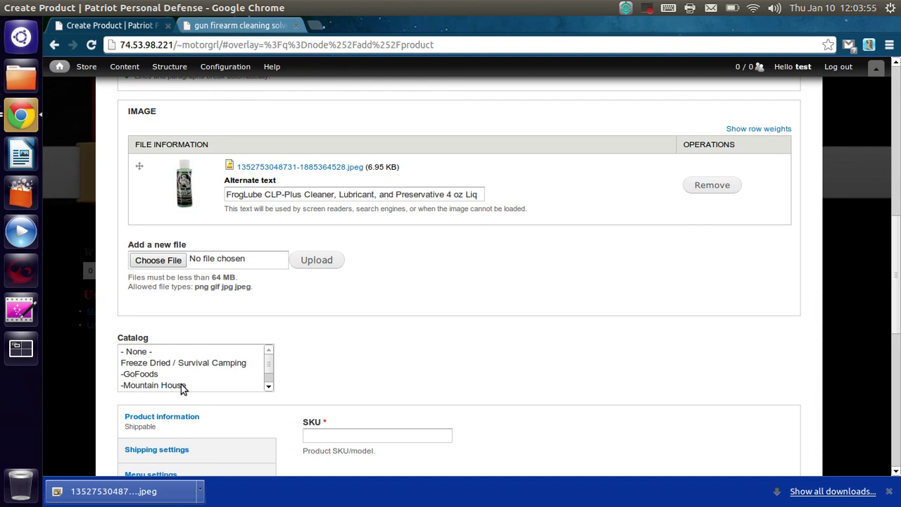
scroll(210, 377, down, 1)
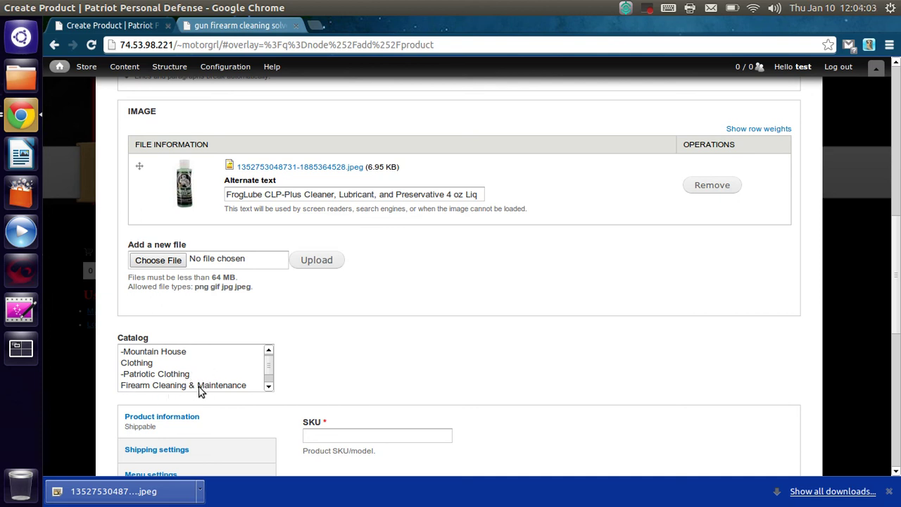
click(198, 387)
scroll(221, 368, down, 1)
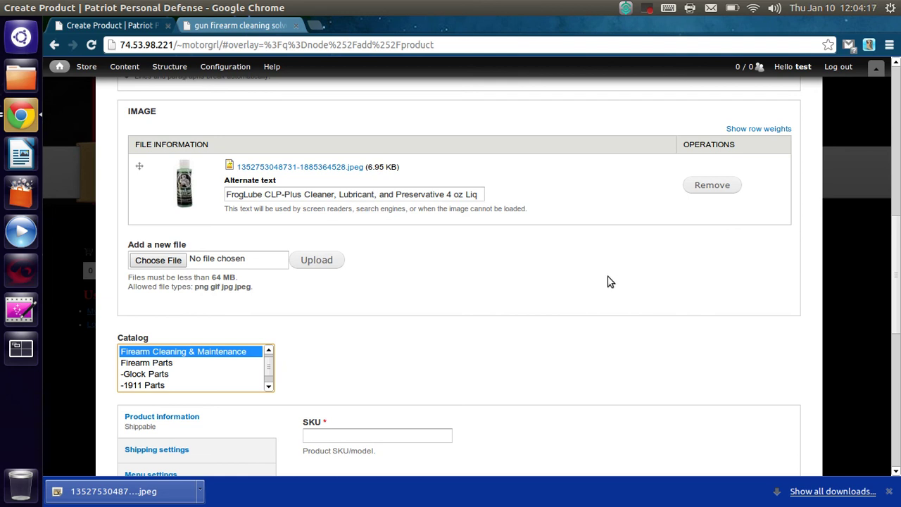
scroll(608, 279, down, 3)
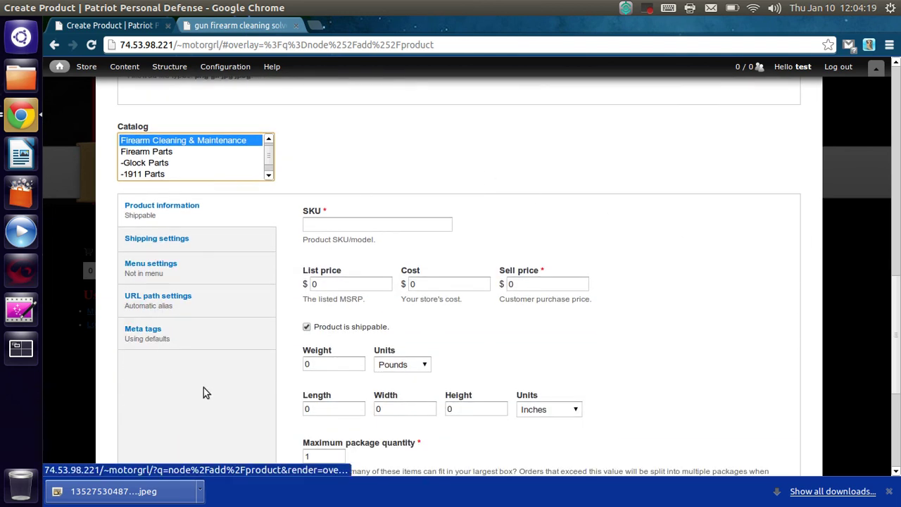
scroll(683, 302, up, 2)
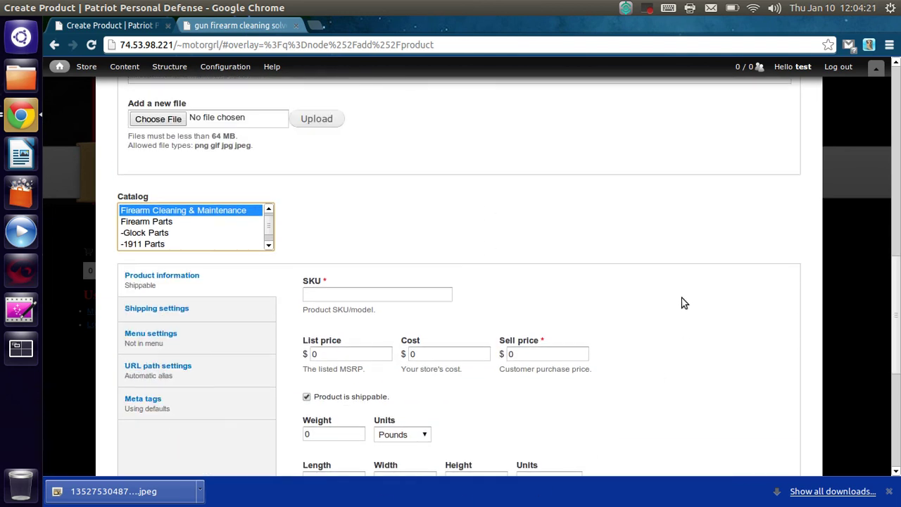